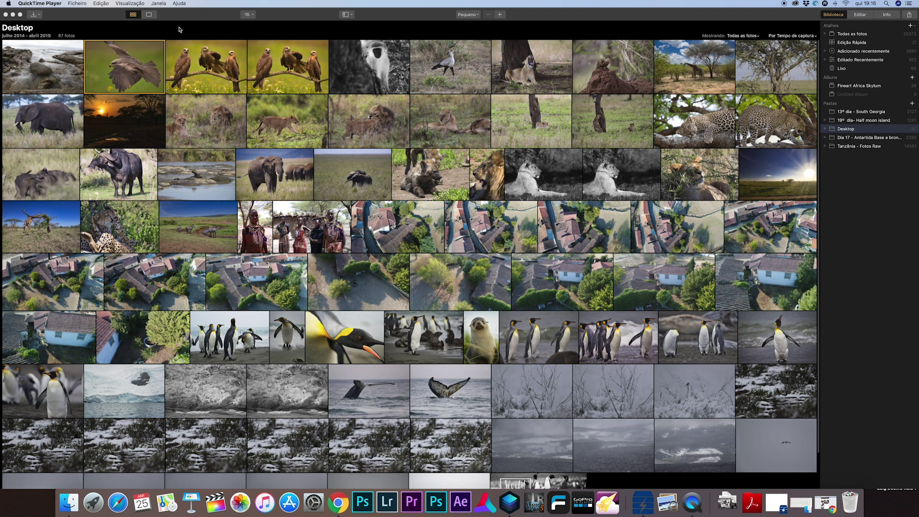
Open the application menu of the front program, QuickTime Player.
{"action": "left_click", "coordinate": [56, 4]}
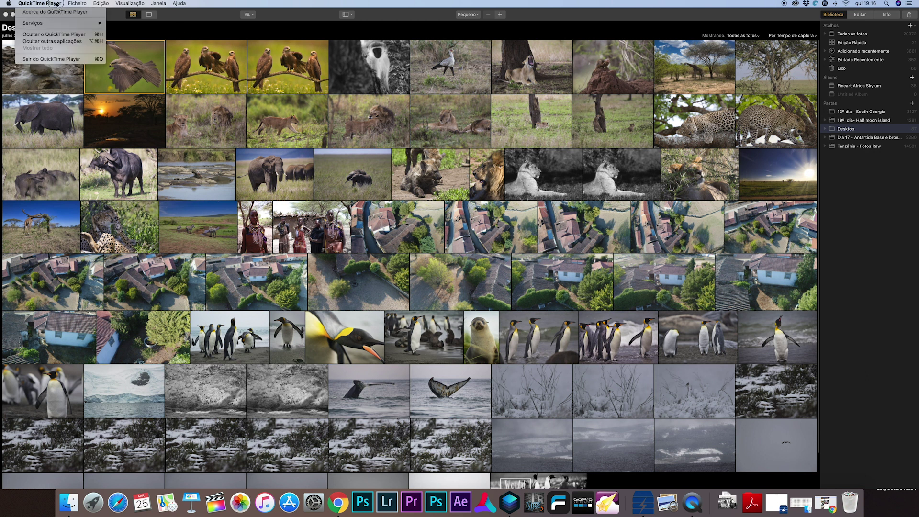
Check Luminar 3 for updates and scroll into the 3.1.0 release notes.
{"action": "left_click", "coordinate": [31, 4]}
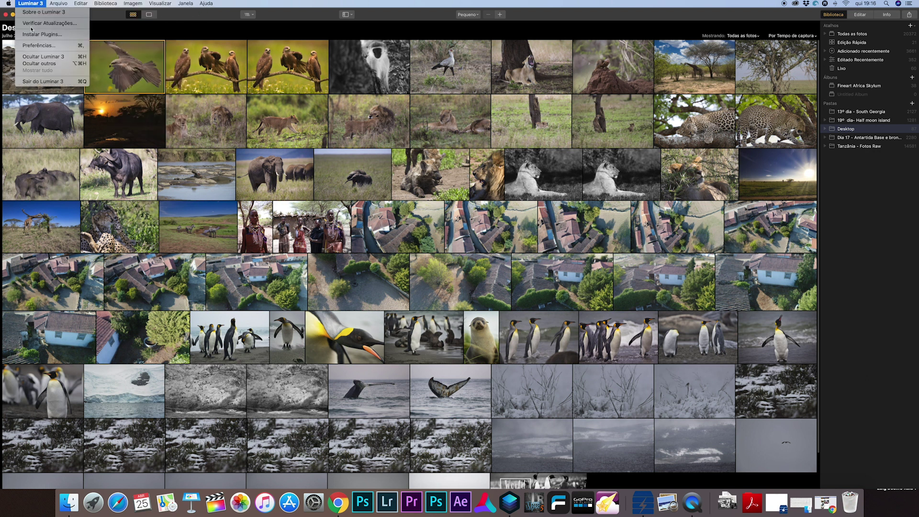
{"action": "left_click", "coordinate": [34, 23]}
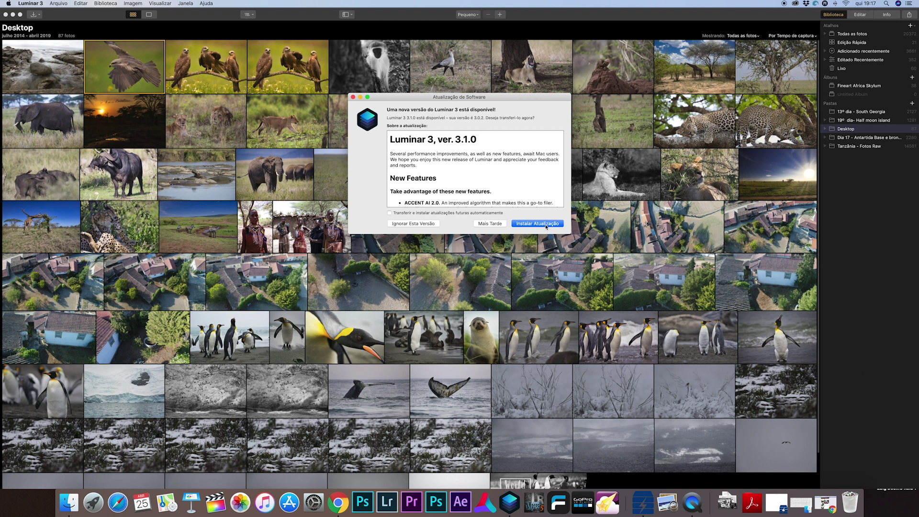
{"action": "scroll", "coordinate": [512, 179], "scroll_direction": "down", "scroll_amount": 3}
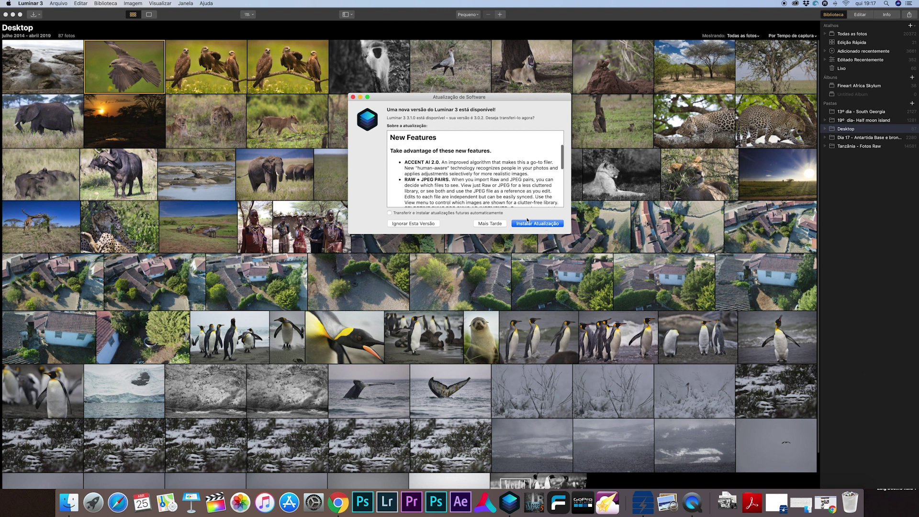
{"action": "scroll", "coordinate": [411, 155], "scroll_direction": "down", "scroll_amount": 2}
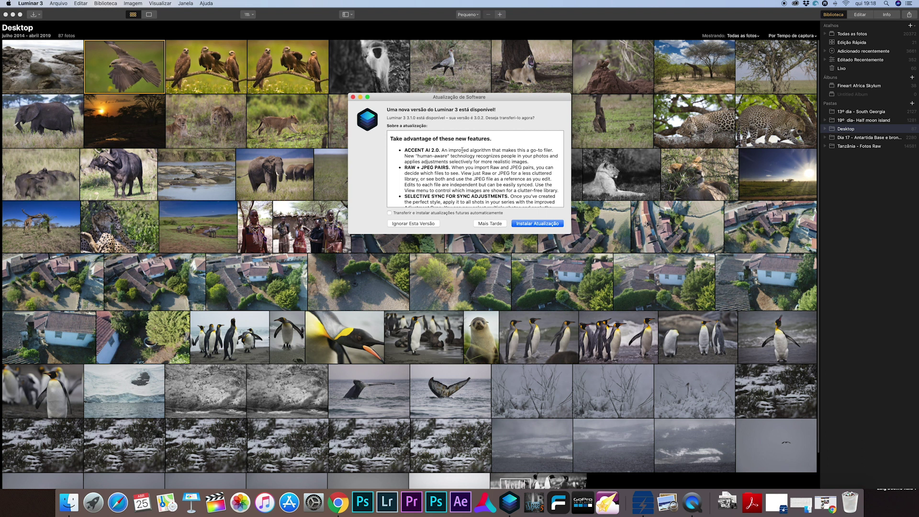
Highlight the Accent AI 2.0, Selective Sync and Better Sorting notes, then install the 3.1.0 update.
{"action": "left_click_drag", "start_coordinate": [404, 151], "coordinate": [451, 169]}
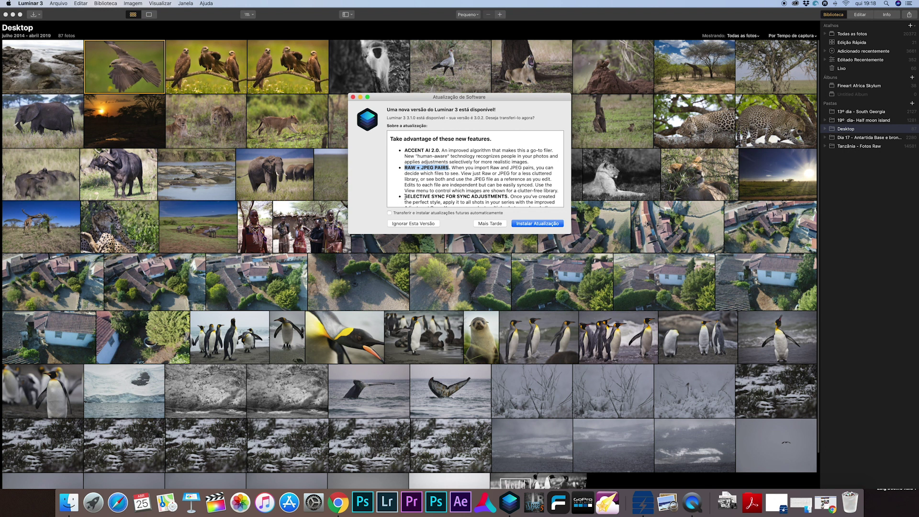
{"action": "left_click_drag", "start_coordinate": [405, 196], "coordinate": [509, 197]}
{"action": "scroll", "coordinate": [489, 188], "scroll_direction": "down", "scroll_amount": 5}
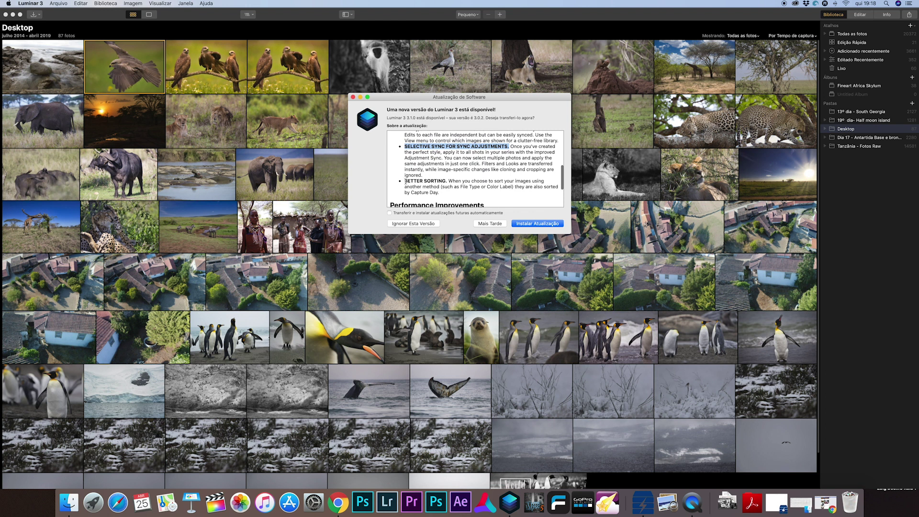
{"action": "left_click_drag", "start_coordinate": [405, 181], "coordinate": [447, 182]}
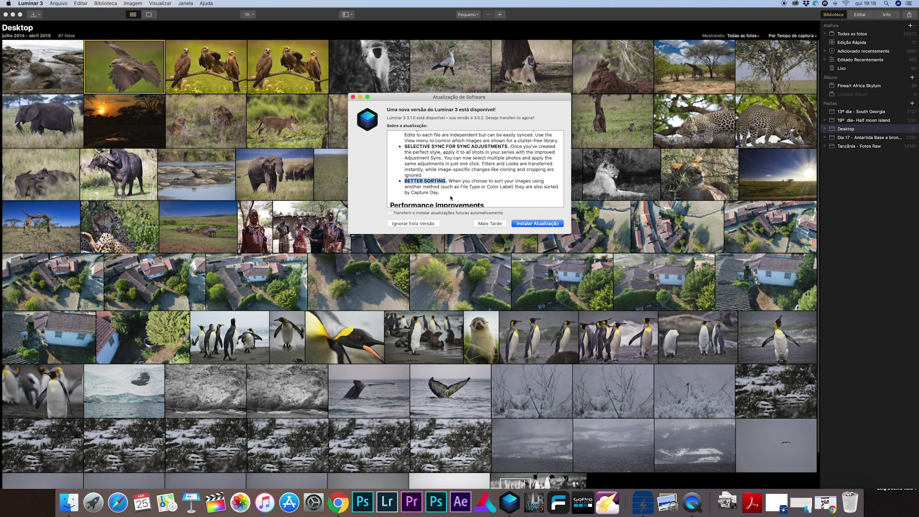
{"action": "scroll", "coordinate": [450, 197], "scroll_direction": "down", "scroll_amount": 4}
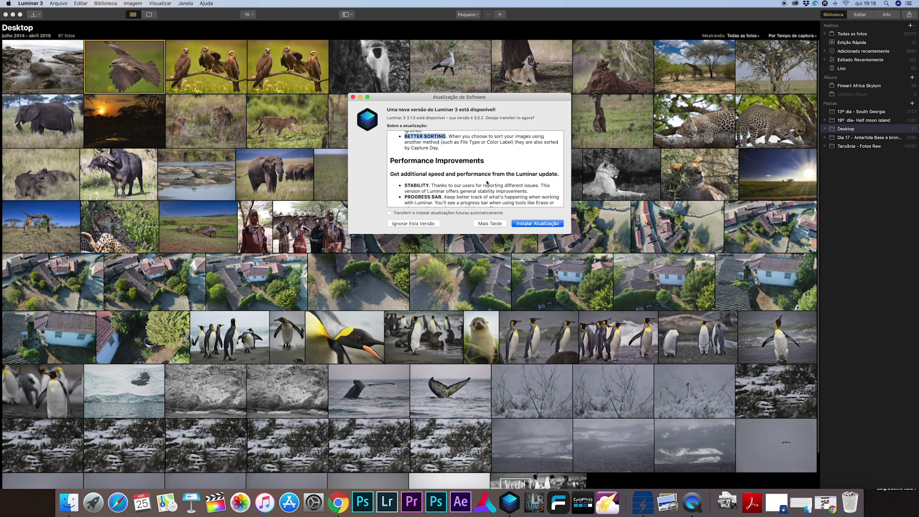
{"action": "scroll", "coordinate": [406, 187], "scroll_direction": "down", "scroll_amount": 1}
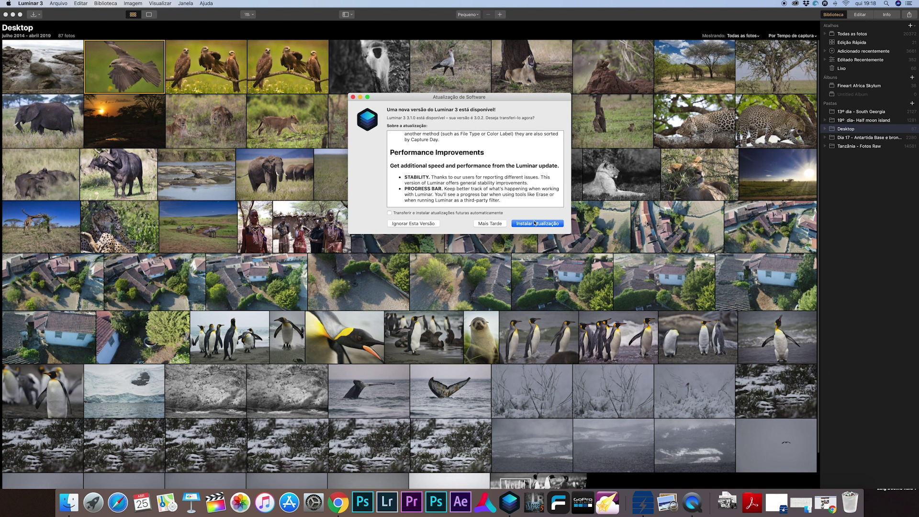
{"action": "left_click", "coordinate": [538, 225]}
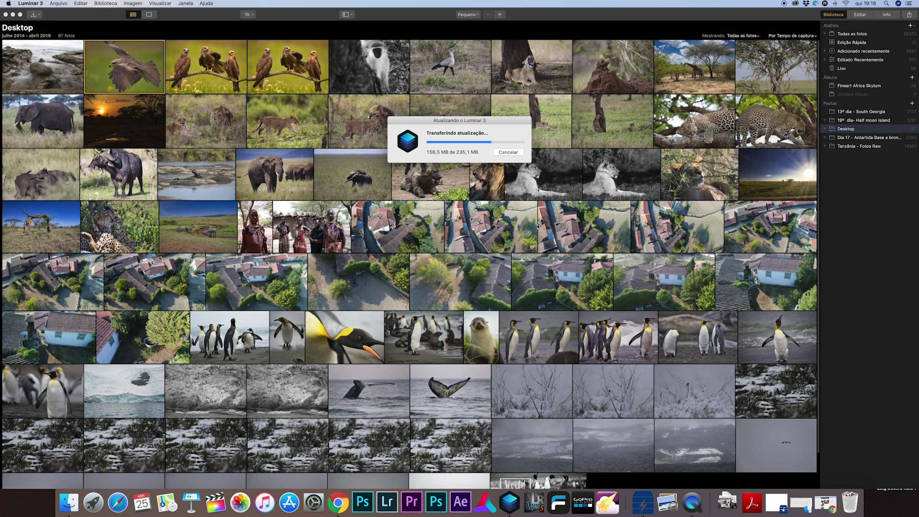
Install the downloaded 3.1.0 update so Luminar relaunches.
{"action": "left_click", "coordinate": [510, 152]}
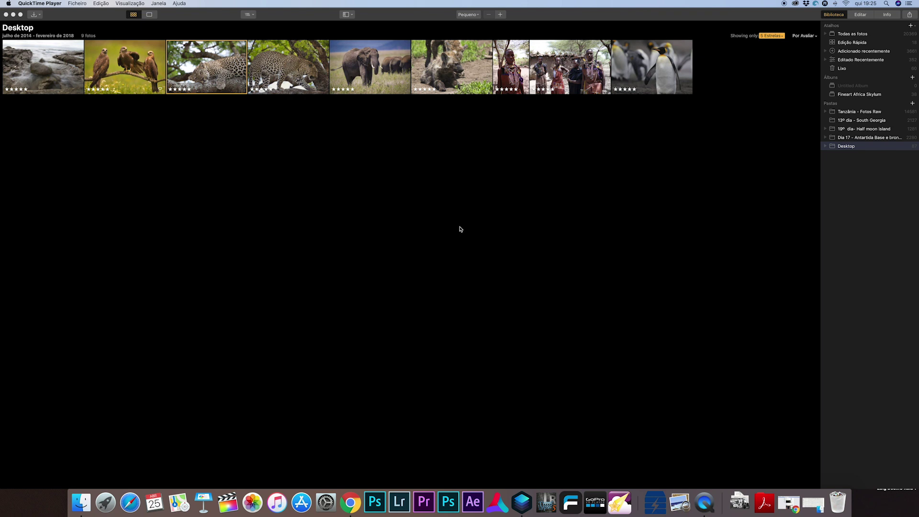
{"action": "left_click", "coordinate": [38, 21]}
{"action": "left_click", "coordinate": [36, 3]}
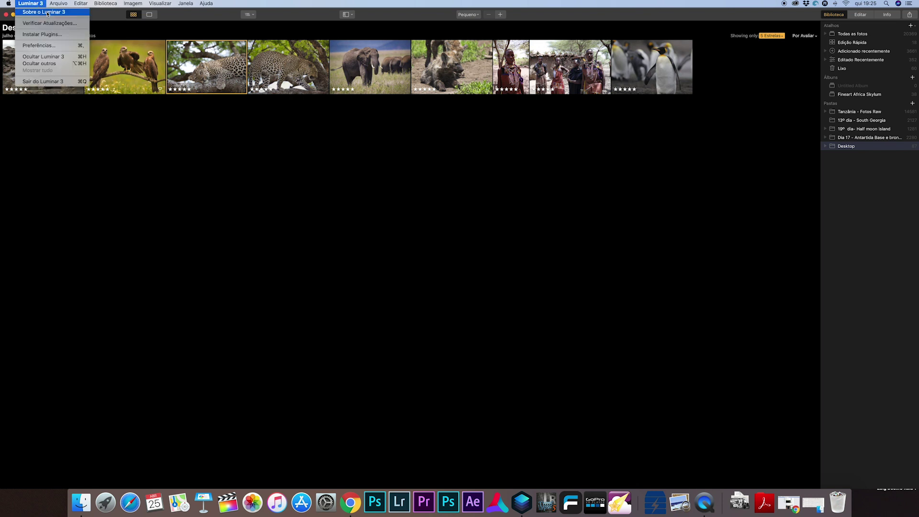
{"action": "left_click", "coordinate": [43, 12]}
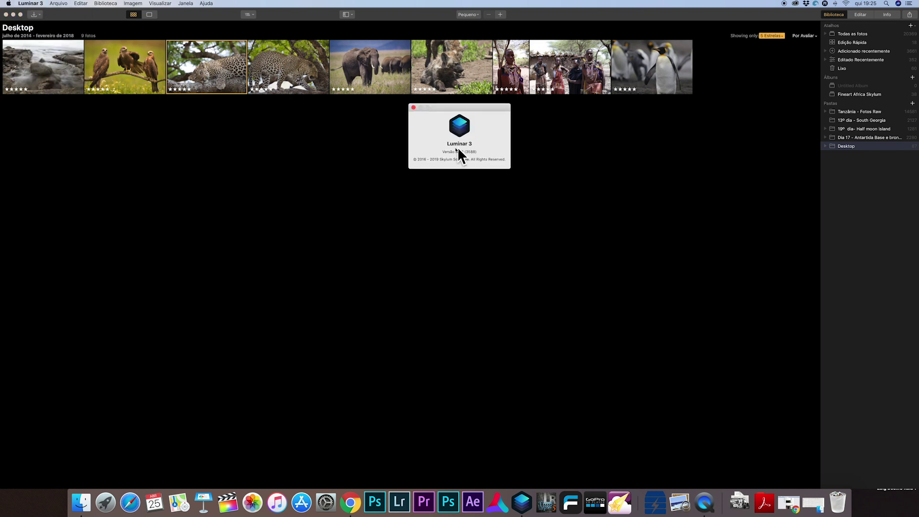
{"action": "left_click_drag", "start_coordinate": [443, 152], "coordinate": [476, 153]}
{"action": "left_click", "coordinate": [413, 107]}
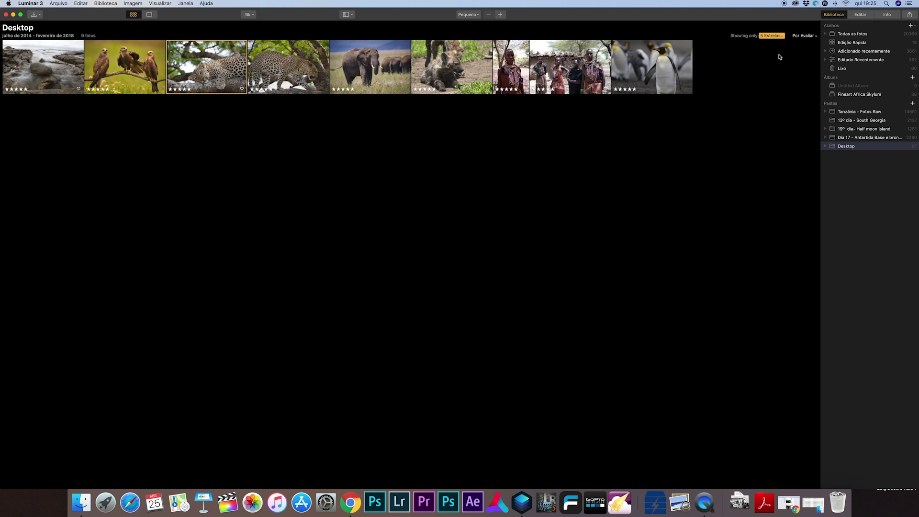
Look through the library's sort order and filter options without changing them.
{"action": "left_click", "coordinate": [803, 36]}
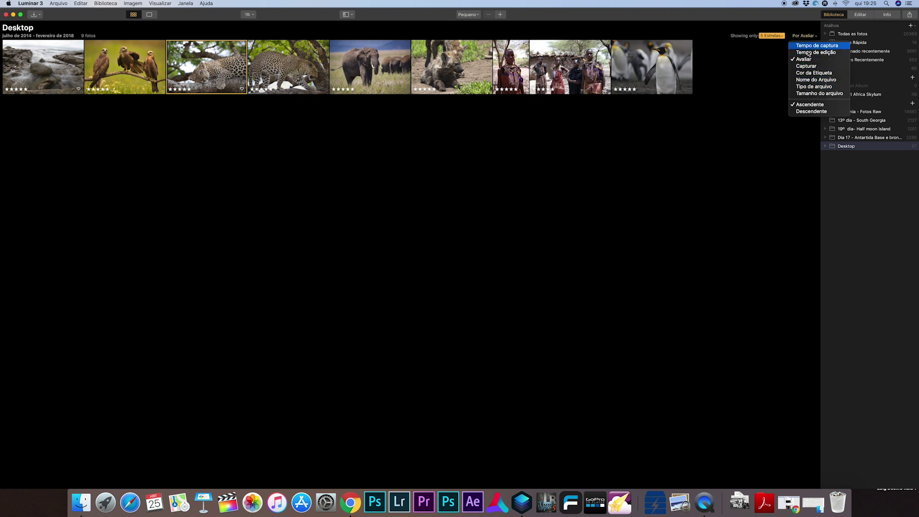
{"action": "left_click", "coordinate": [740, 87]}
{"action": "left_click", "coordinate": [770, 34]}
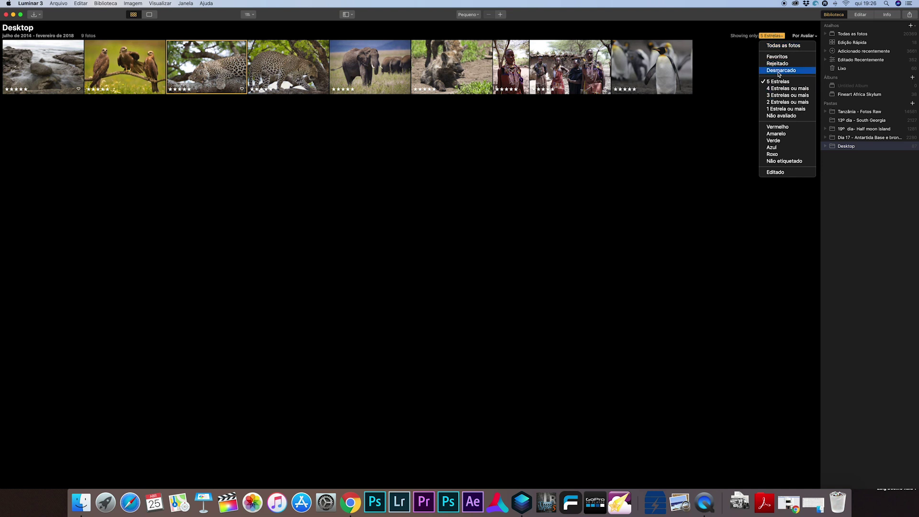
{"action": "left_click", "coordinate": [801, 37]}
{"action": "left_click", "coordinate": [801, 36]}
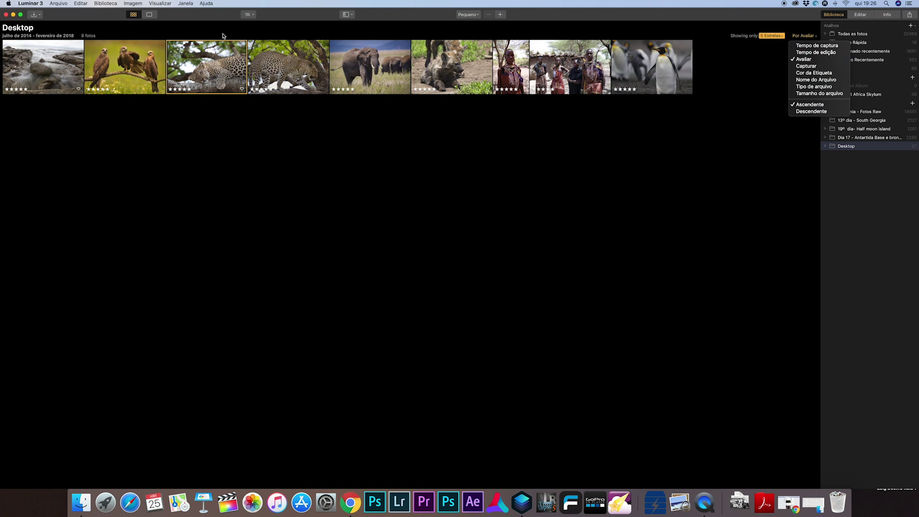
{"action": "left_click", "coordinate": [746, 130]}
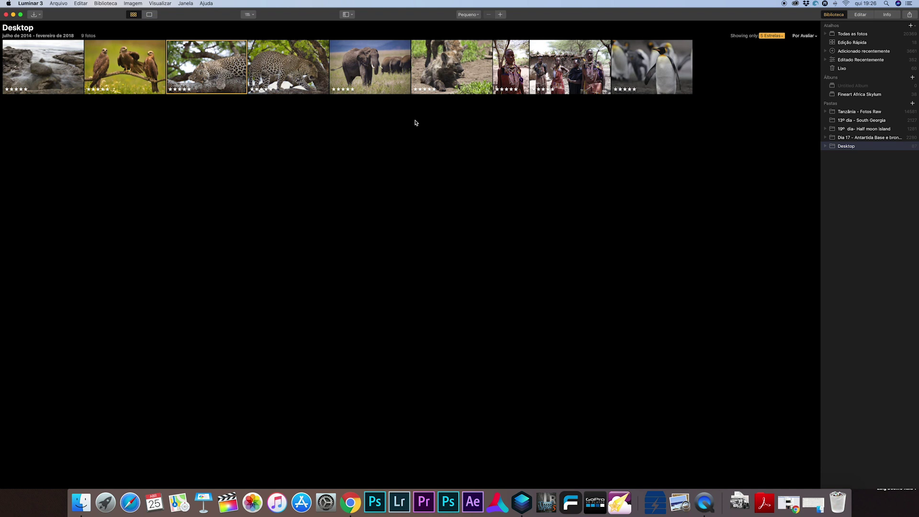
{"action": "left_click", "coordinate": [775, 36]}
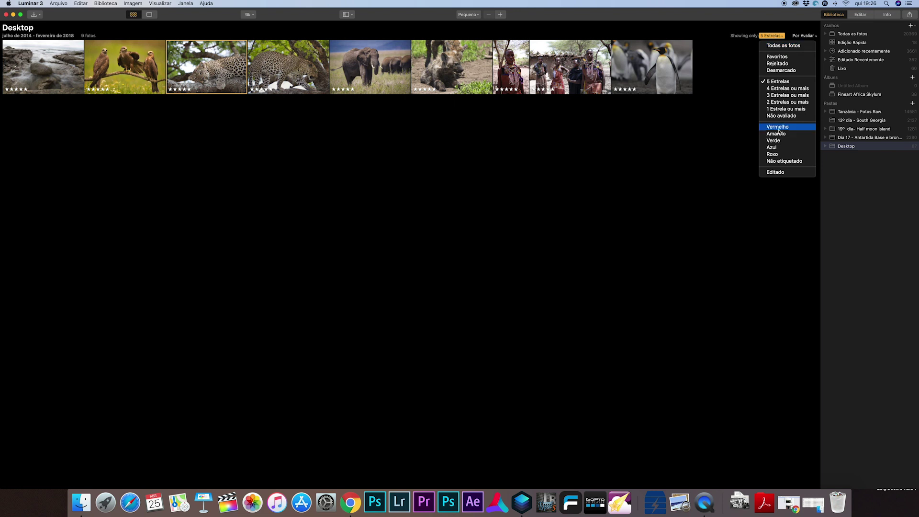
{"action": "left_click", "coordinate": [717, 152]}
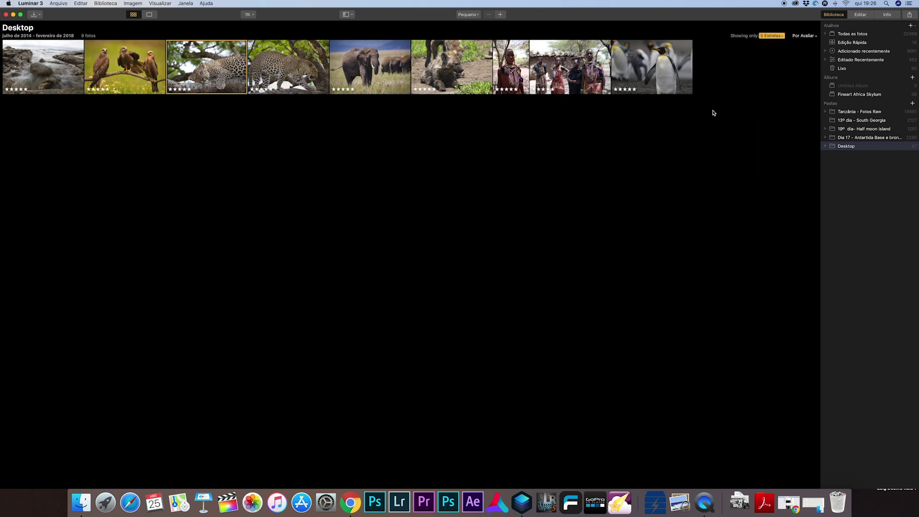
Enlarge the library thumbnails from the Pequeno size.
{"action": "left_click", "coordinate": [480, 16]}
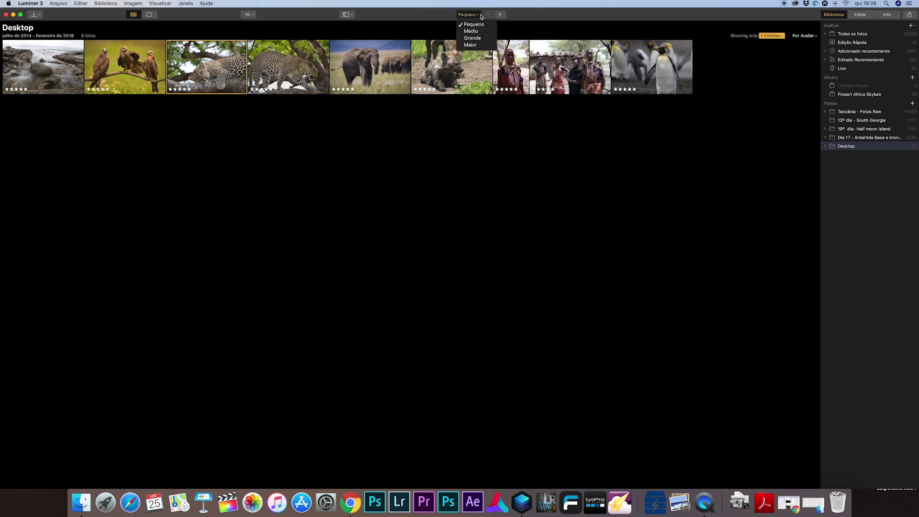
{"action": "left_click", "coordinate": [480, 16]}
{"action": "left_click", "coordinate": [500, 14]}
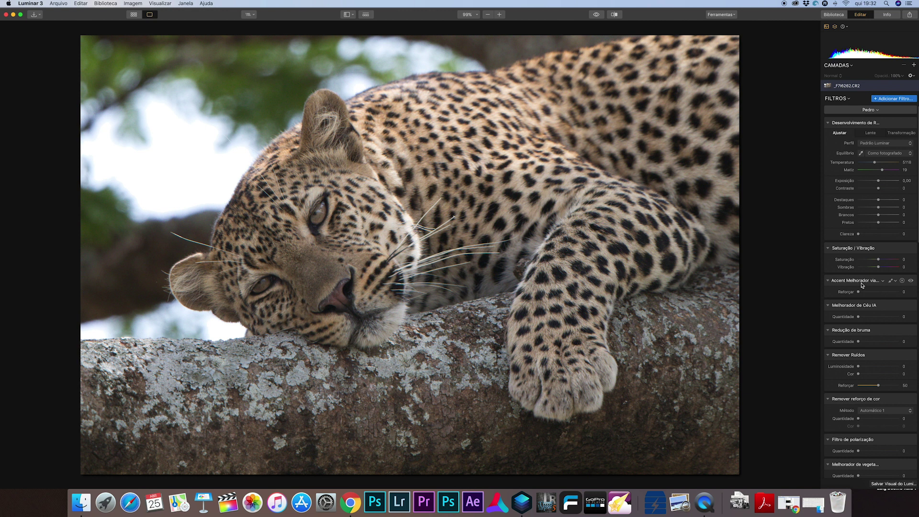
Add Accent AI 2.0 from the filter catalog and tune its Boost to about 67.
{"action": "left_click", "coordinate": [882, 99]}
{"action": "mouse_move", "coordinate": [788, 75]}
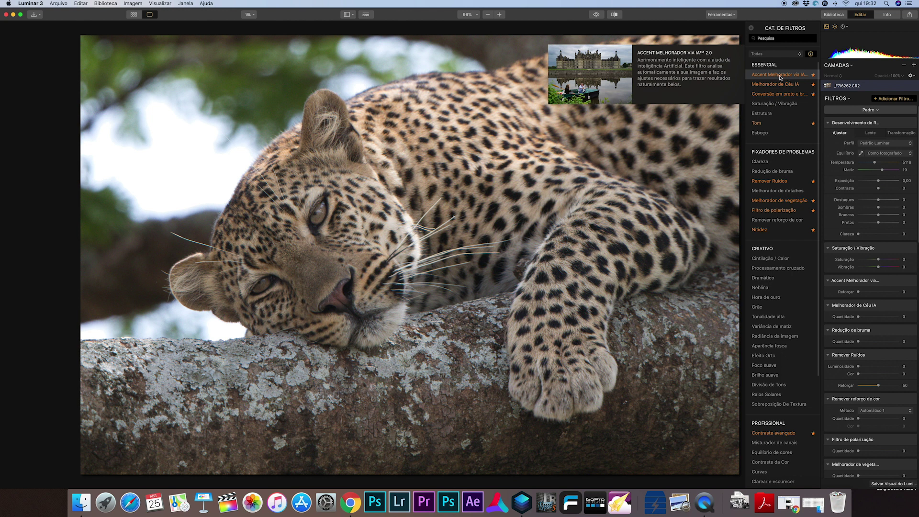
{"action": "left_click", "coordinate": [876, 292]}
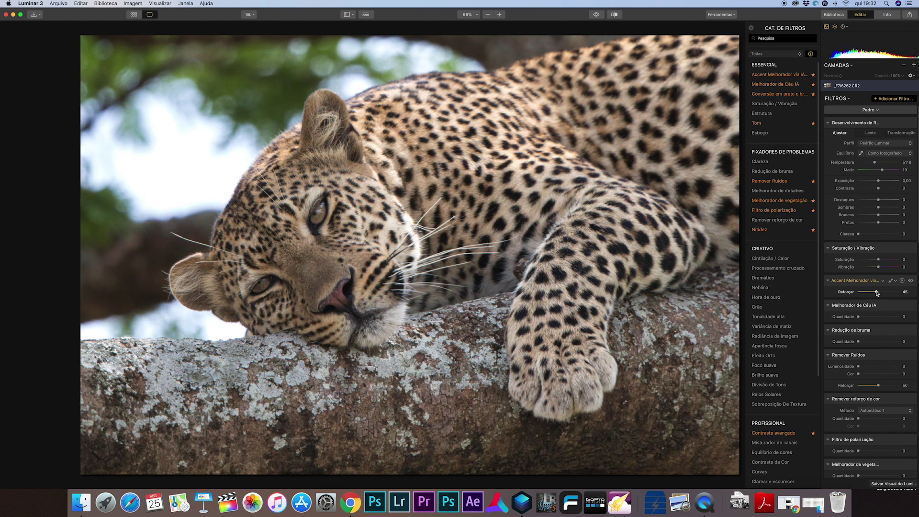
{"action": "left_click_drag", "start_coordinate": [877, 293], "coordinate": [882, 293]}
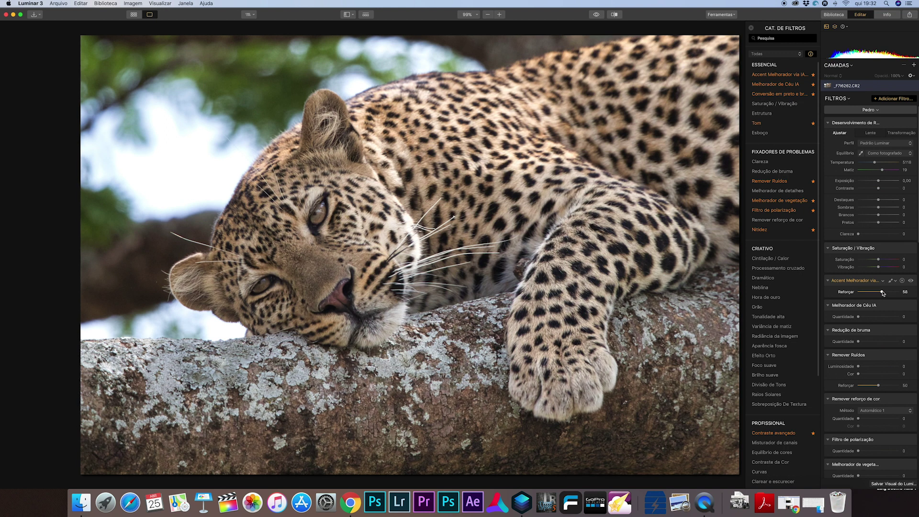
{"action": "left_click_drag", "start_coordinate": [883, 293], "coordinate": [892, 292]}
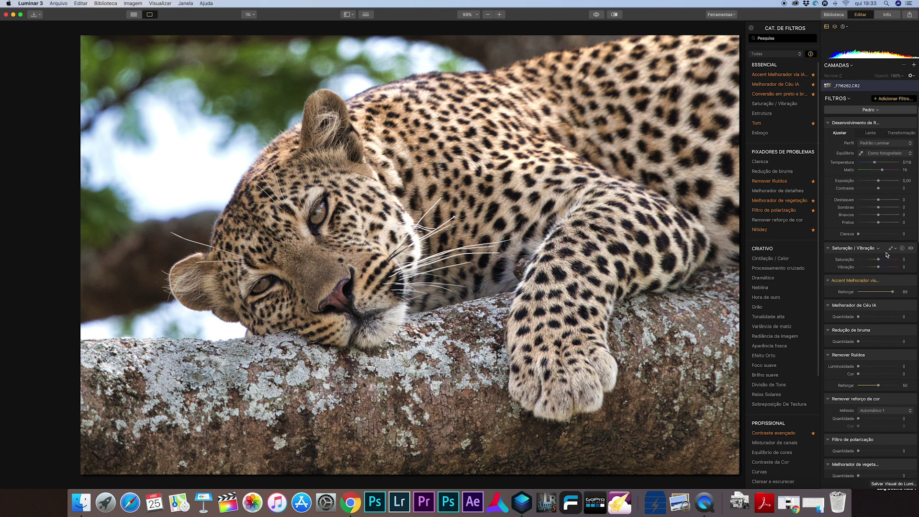
{"action": "mouse_move", "coordinate": [892, 292]}
{"action": "left_mouse_down"}
{"action": "mouse_move", "coordinate": [866, 290]}
{"action": "mouse_move", "coordinate": [886, 289]}
{"action": "mouse_move", "coordinate": [877, 293]}
{"action": "left_mouse_up"}
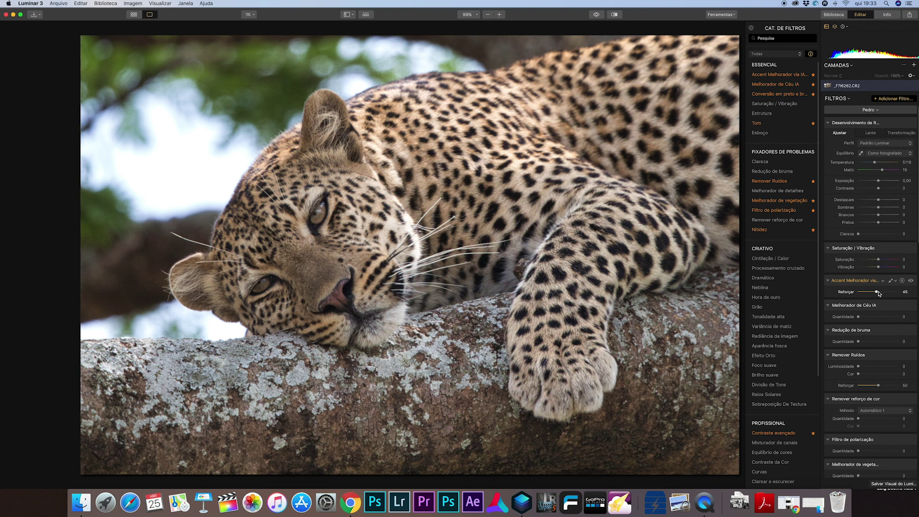
{"action": "left_click_drag", "start_coordinate": [877, 293], "coordinate": [892, 293]}
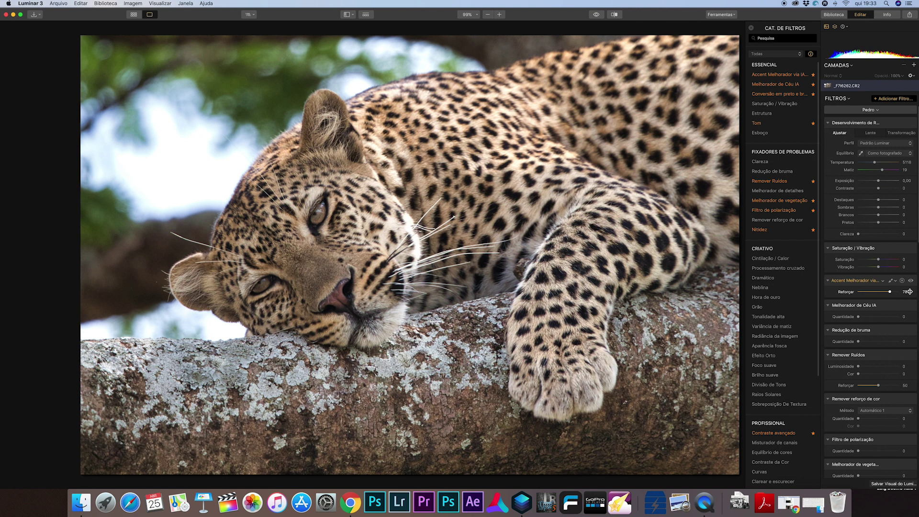
{"action": "left_click_drag", "start_coordinate": [889, 292], "coordinate": [887, 268]}
Set AI Sky Enhancer to 29, Haze Removal to 18 and luminance noise reduction to about 19.
{"action": "left_click_drag", "start_coordinate": [858, 317], "coordinate": [870, 317]}
{"action": "left_click", "coordinate": [865, 341]}
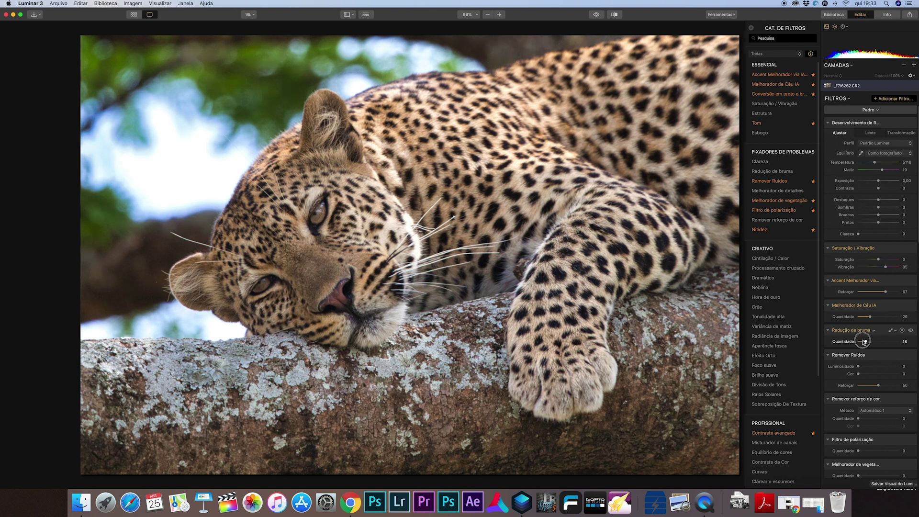
{"action": "left_click_drag", "start_coordinate": [858, 366], "coordinate": [872, 367]}
{"action": "left_click_drag", "start_coordinate": [872, 366], "coordinate": [866, 368]}
Apply the Essentials AI Image Enhancer look at reduced amount, then select the rocky seascape in the library.
{"action": "left_click", "coordinate": [365, 14]}
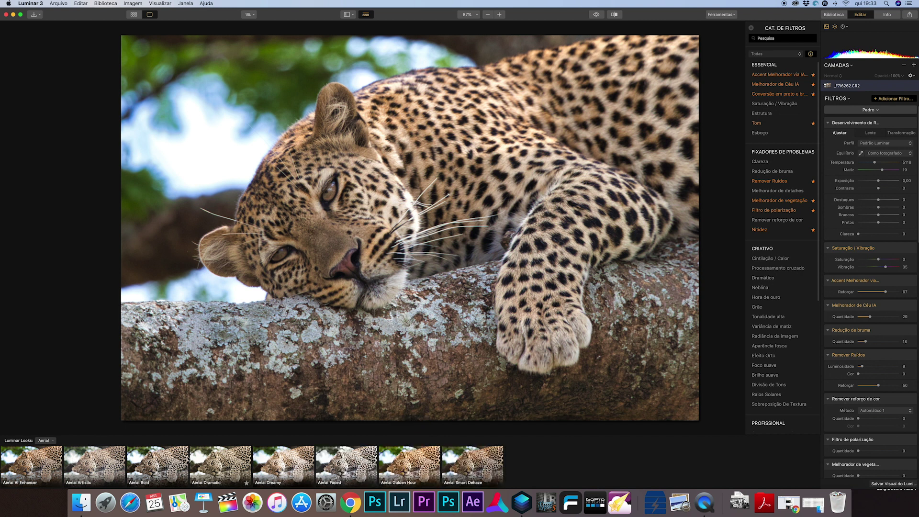
{"action": "left_click", "coordinate": [44, 441]}
{"action": "left_click", "coordinate": [35, 327]}
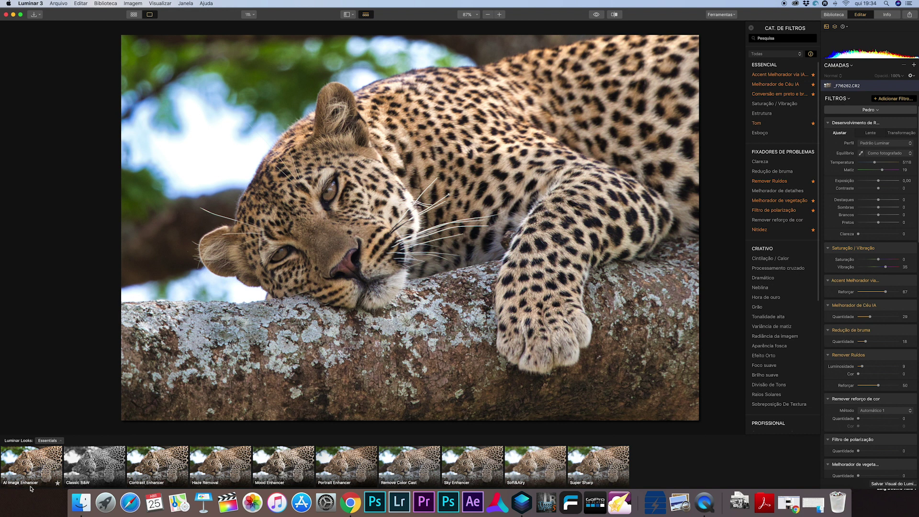
{"action": "left_click", "coordinate": [33, 467]}
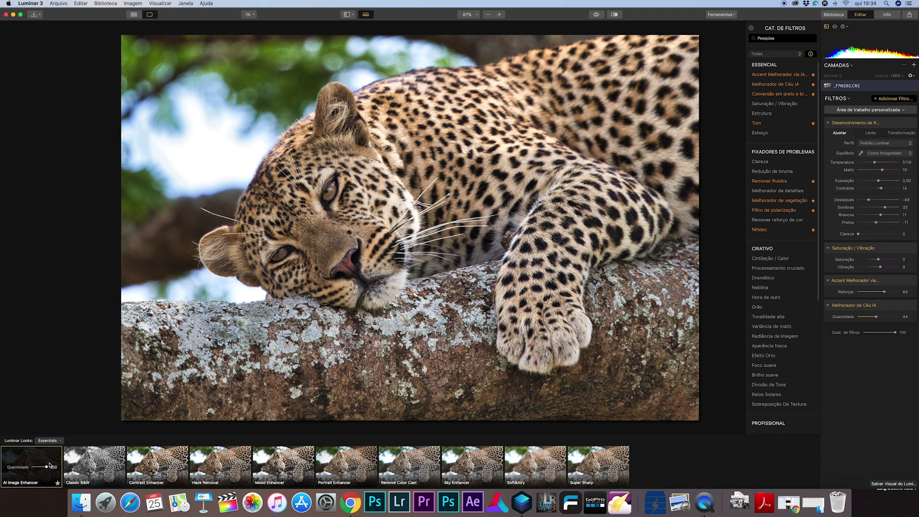
{"action": "left_click_drag", "start_coordinate": [48, 470], "coordinate": [44, 469]}
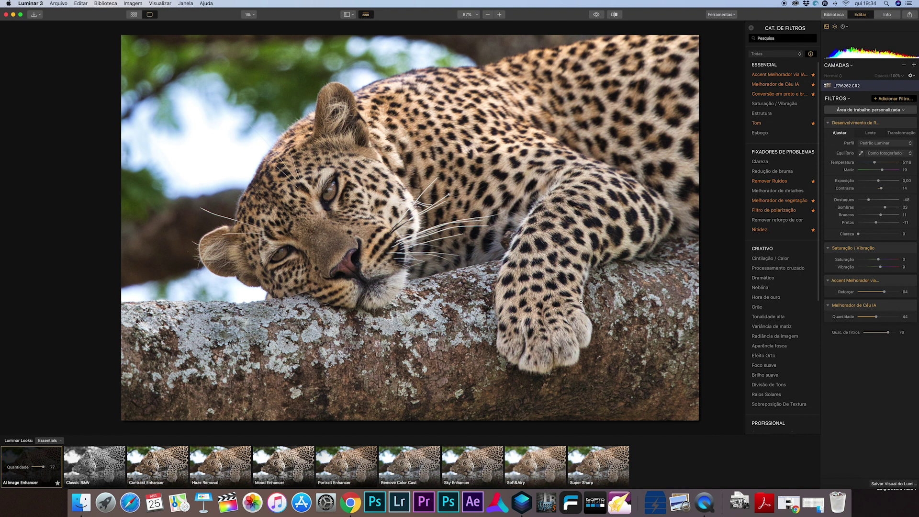
{"action": "left_click", "coordinate": [134, 14]}
{"action": "left_click", "coordinate": [72, 85]}
Open the seascape and crop it with a roughly -2° rotation to level it.
{"action": "double_click", "coordinate": [52, 70]}
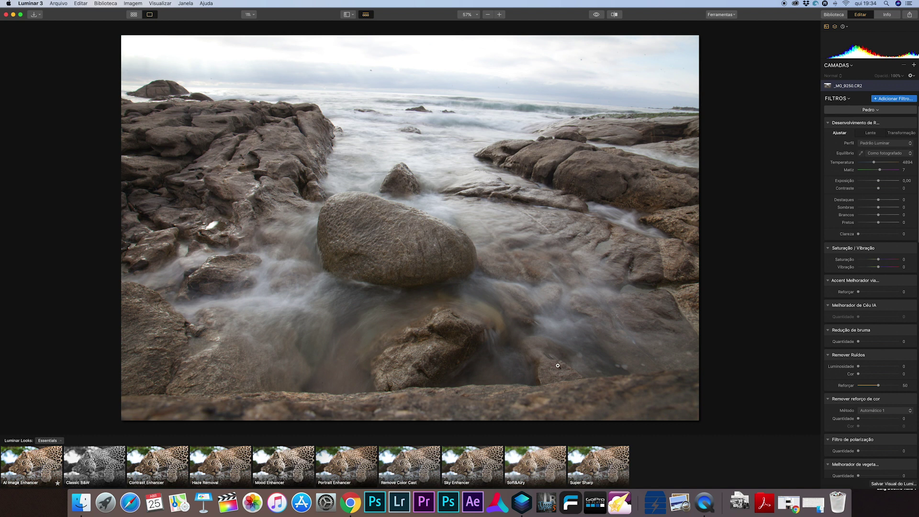
{"action": "key", "text": "c"}
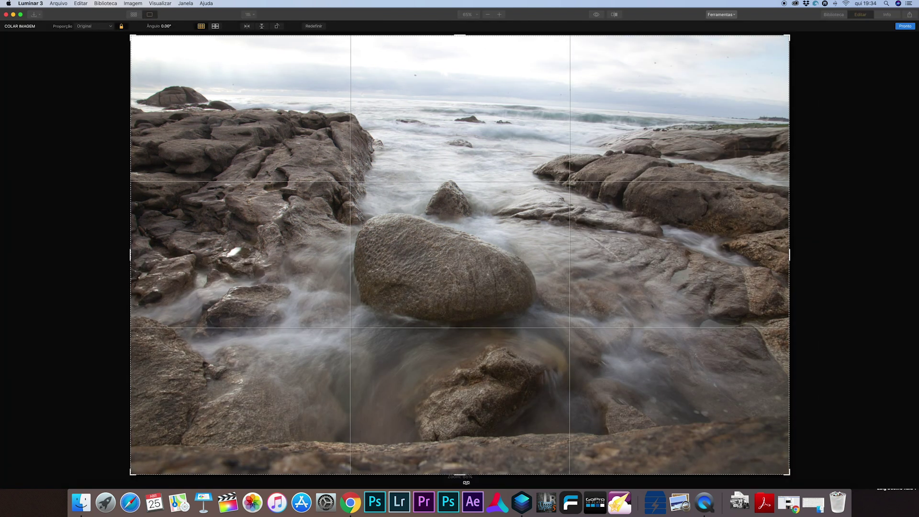
{"action": "left_click_drag", "start_coordinate": [467, 480], "coordinate": [487, 477]}
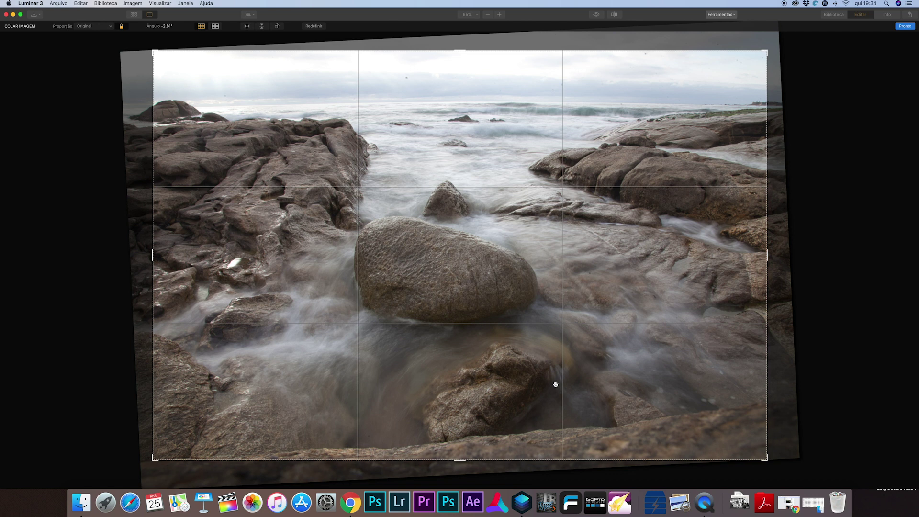
{"action": "key", "text": "Return"}
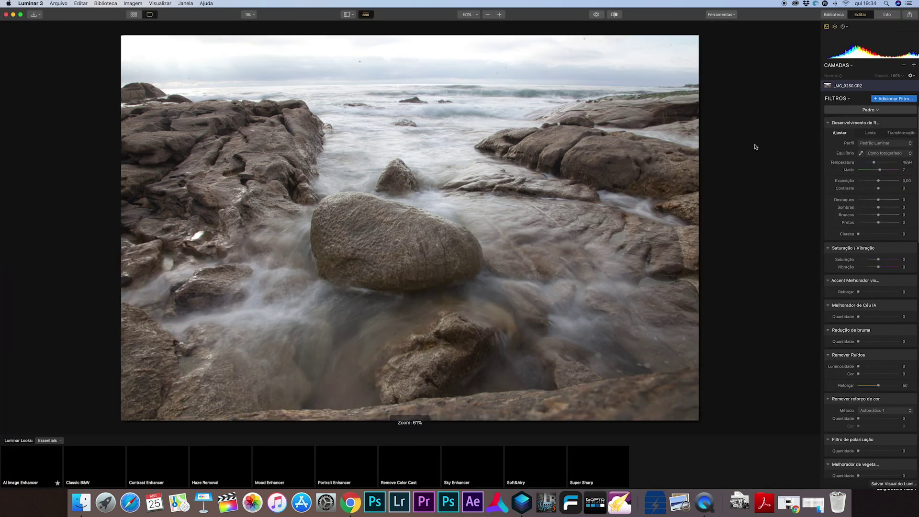
Enable lens distortion and chromatic aberration correction in the Lens settings.
{"action": "left_click", "coordinate": [871, 133]}
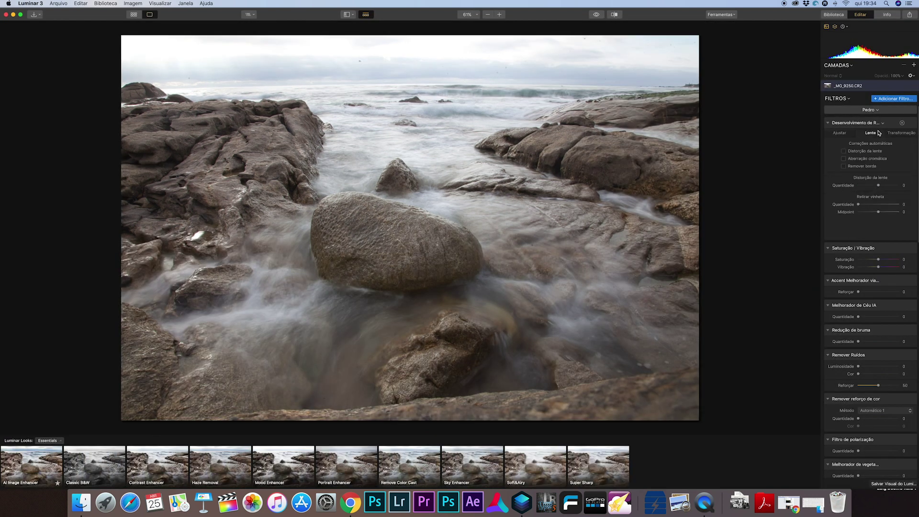
{"action": "left_click", "coordinate": [864, 158]}
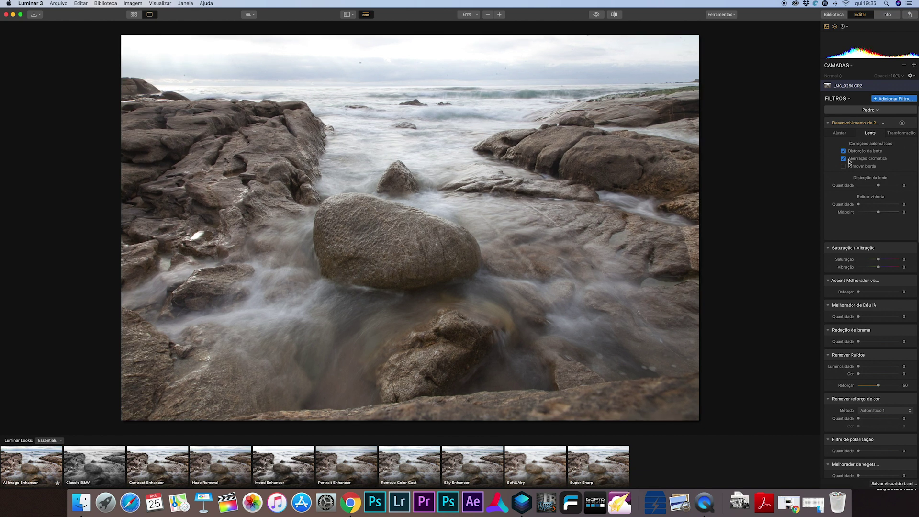
{"action": "left_click", "coordinate": [839, 133]}
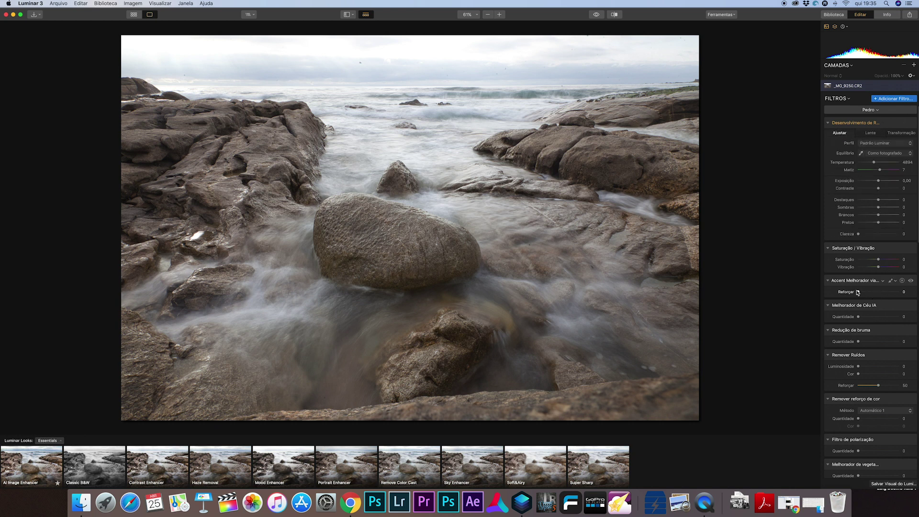
Set the seascape's Accent AI Boost to 49 and AI Sky Enhancer to 100.
{"action": "left_click", "coordinate": [879, 292]}
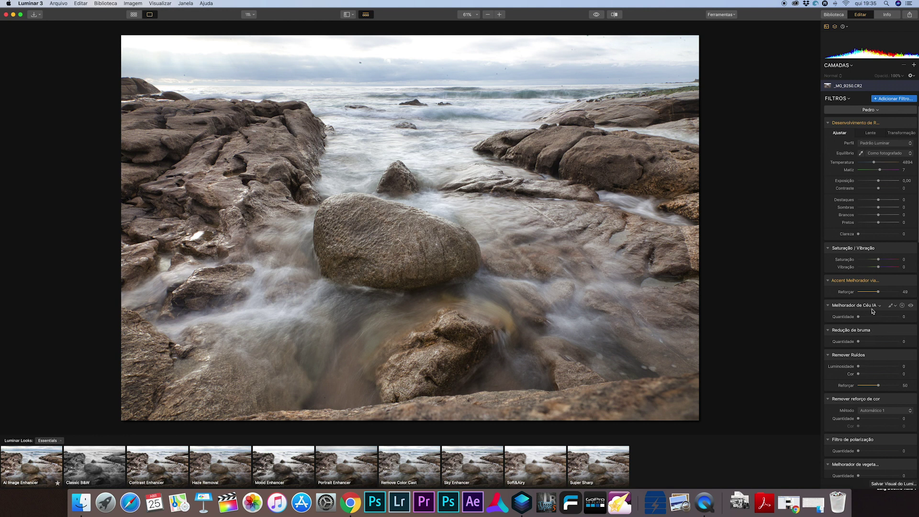
{"action": "left_click_drag", "start_coordinate": [858, 317], "coordinate": [903, 317]}
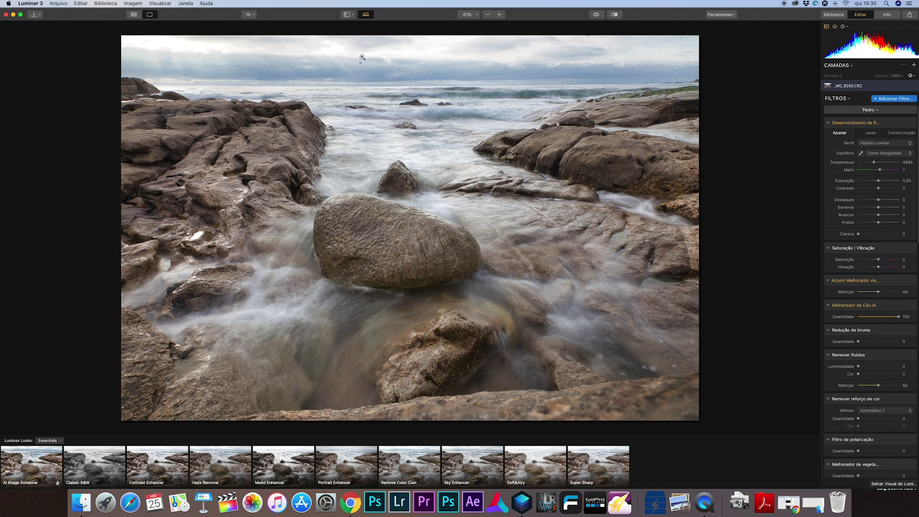
Zoom into the seascape's detail and lower luminance noise reduction to 13.
{"action": "left_click", "coordinate": [293, 78]}
{"action": "left_click", "coordinate": [364, 134]}
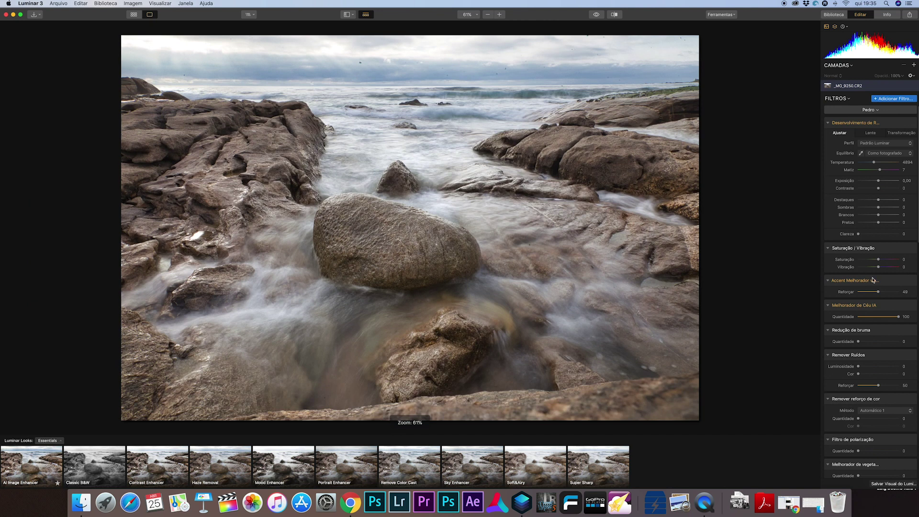
{"action": "left_click", "coordinate": [860, 366]}
{"action": "left_click_drag", "start_coordinate": [862, 367], "coordinate": [863, 368]}
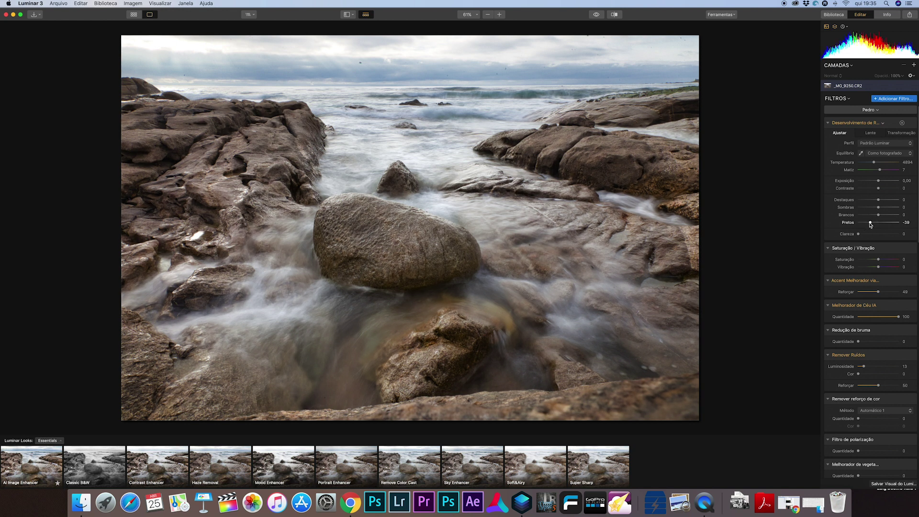
Lift Blacks to -20, raise Accent AI to 74, and return to the library.
{"action": "left_click_drag", "start_coordinate": [870, 223], "coordinate": [874, 223]}
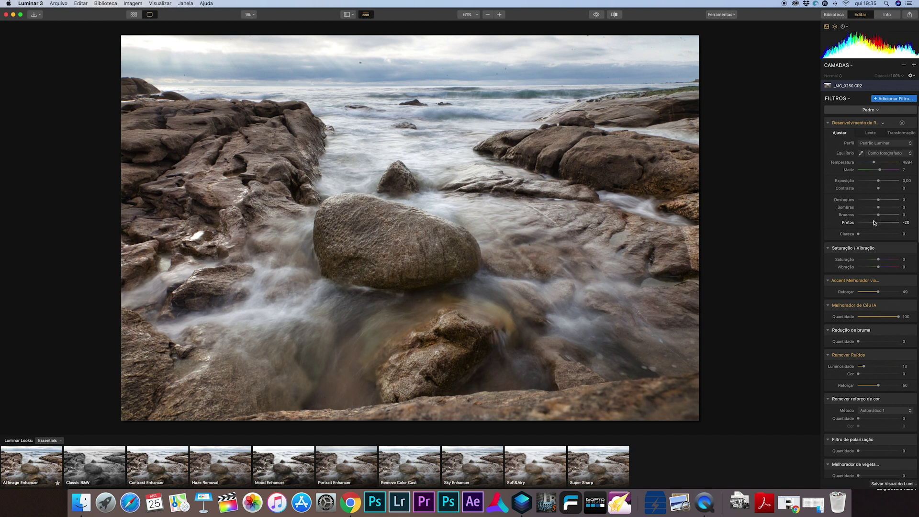
{"action": "left_click_drag", "start_coordinate": [878, 292], "coordinate": [888, 292]}
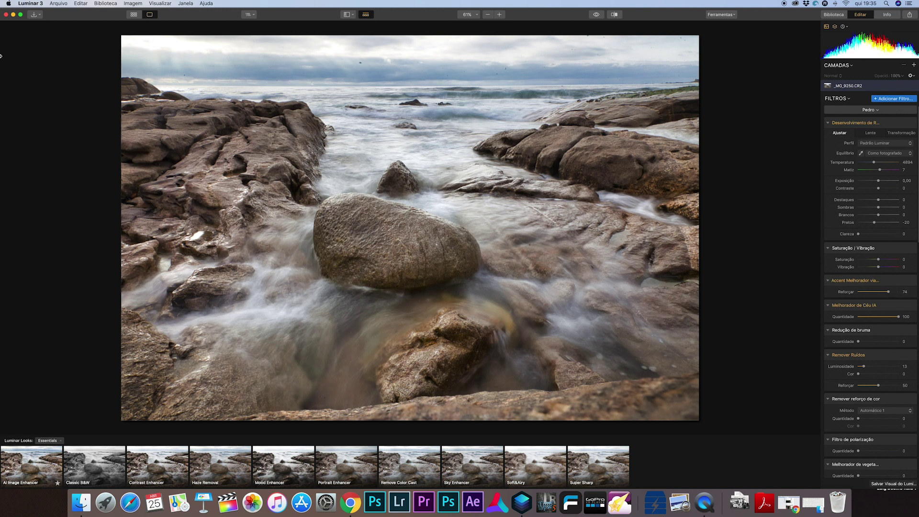
{"action": "left_click", "coordinate": [134, 15]}
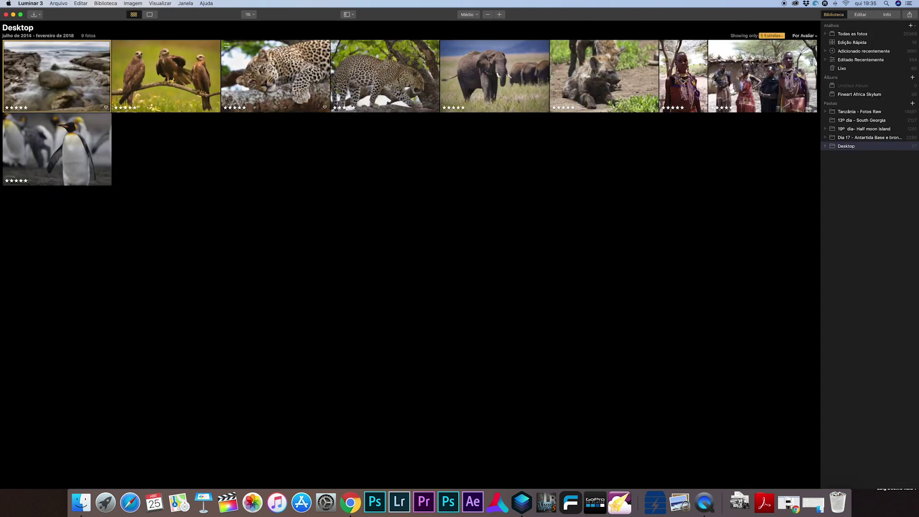
Open the portrait of the Maasai woman with beaded necklaces from the Desktop photo library.
{"action": "left_click", "coordinate": [486, 70]}
{"action": "double_click", "coordinate": [486, 70]}
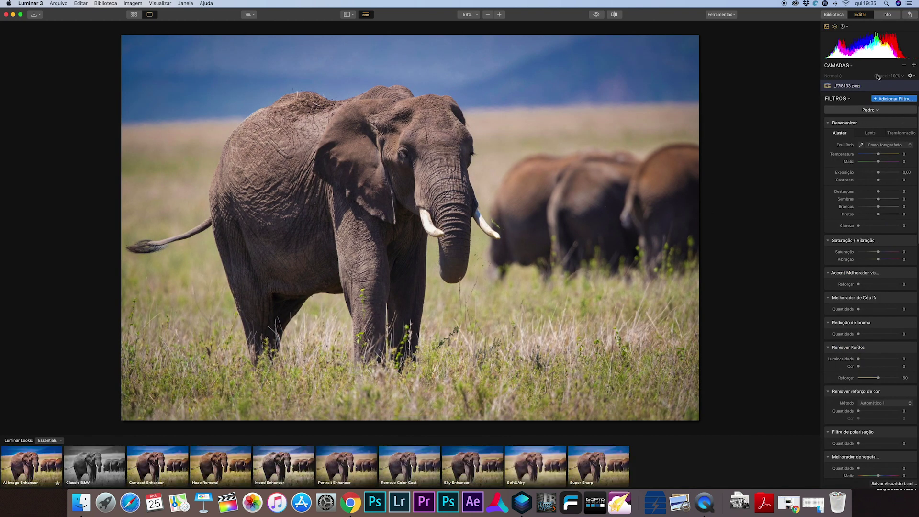
{"action": "left_click", "coordinate": [134, 15]}
{"action": "double_click", "coordinate": [690, 82]}
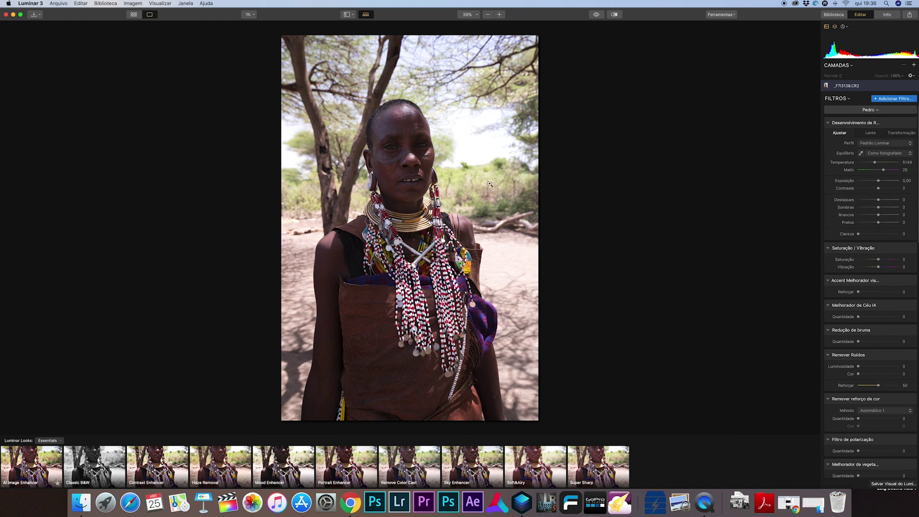
Set Accent AI to 69, AI Sky Enhancer to 33, Foliage Enhancer to 18 and Vibrance to 14.
{"action": "left_click", "coordinate": [878, 292]}
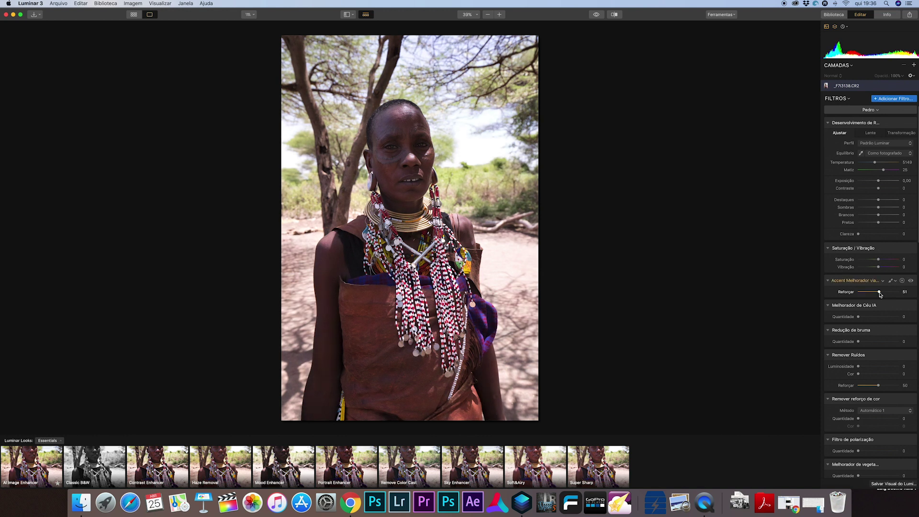
{"action": "mouse_move", "coordinate": [880, 294]}
{"action": "left_mouse_down"}
{"action": "mouse_move", "coordinate": [863, 293]}
{"action": "mouse_move", "coordinate": [909, 293]}
{"action": "mouse_move", "coordinate": [849, 293]}
{"action": "mouse_move", "coordinate": [897, 295]}
{"action": "mouse_move", "coordinate": [888, 296]}
{"action": "left_mouse_up"}
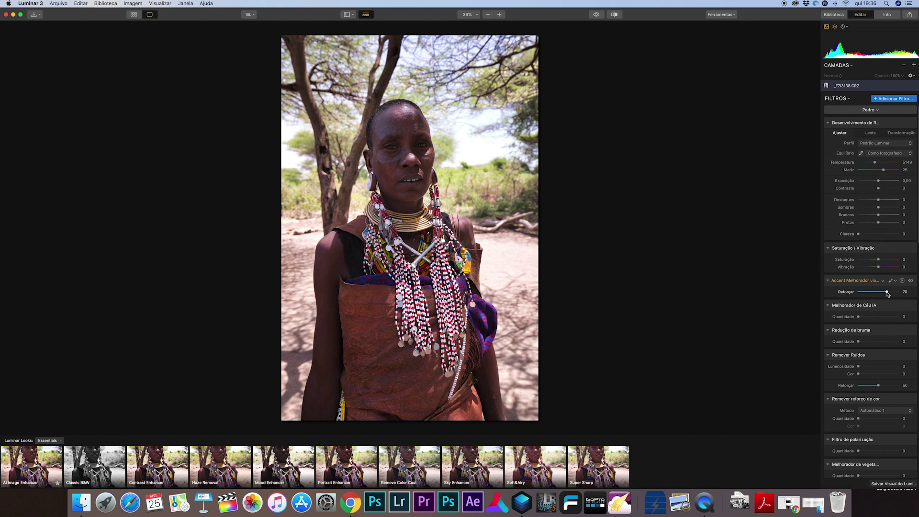
{"action": "left_click_drag", "start_coordinate": [886, 293], "coordinate": [886, 294]}
{"action": "left_click", "coordinate": [872, 317]}
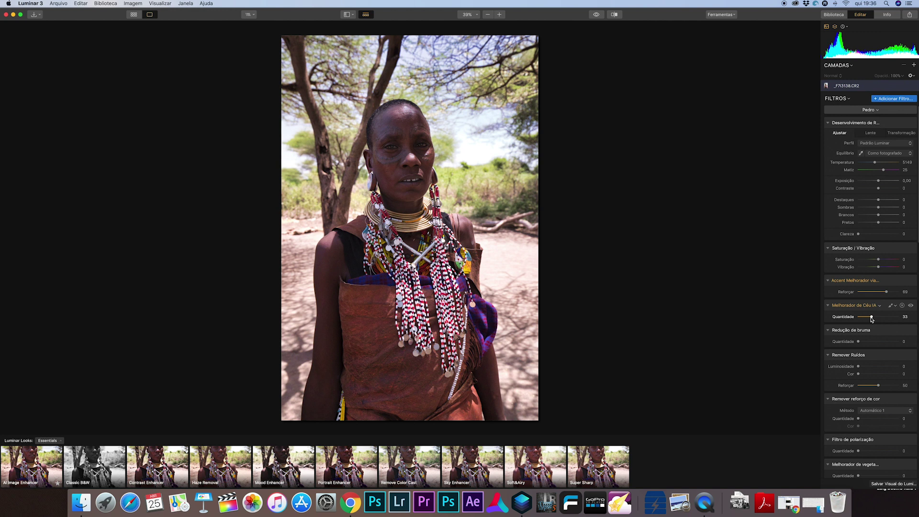
{"action": "left_click", "coordinate": [857, 342]}
{"action": "left_click", "coordinate": [864, 476]}
{"action": "left_click_drag", "start_coordinate": [878, 267], "coordinate": [881, 267]}
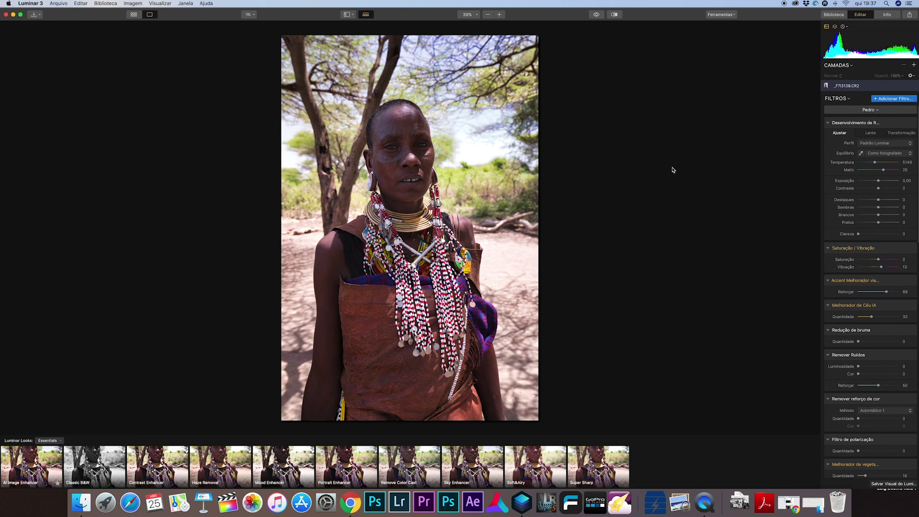
Crop the portrait by pulling the top-right corner of the crop frame inward.
{"action": "left_click", "coordinate": [842, 27]}
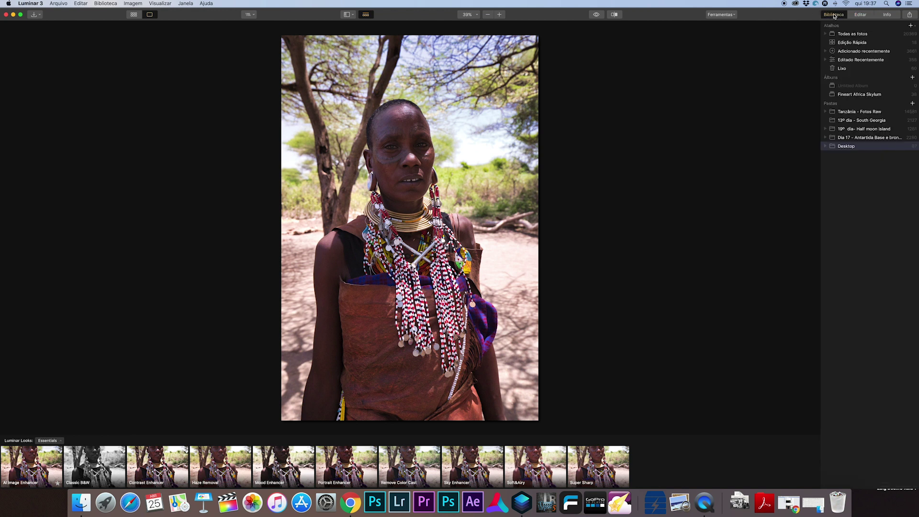
{"action": "left_click", "coordinate": [848, 14]}
{"action": "left_click", "coordinate": [859, 15]}
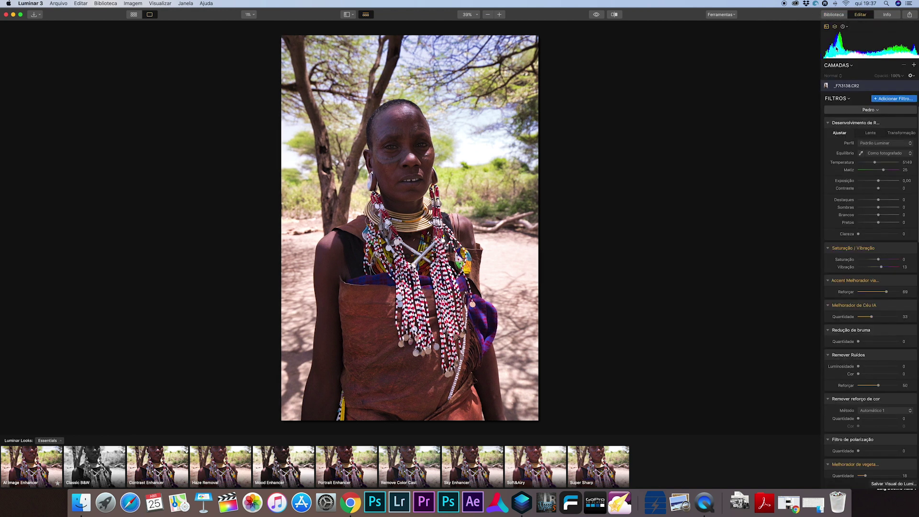
{"action": "left_click", "coordinate": [720, 14]}
{"action": "left_click", "coordinate": [720, 44]}
{"action": "key", "text": "c"}
{"action": "left_click_drag", "start_coordinate": [608, 35], "coordinate": [599, 46]}
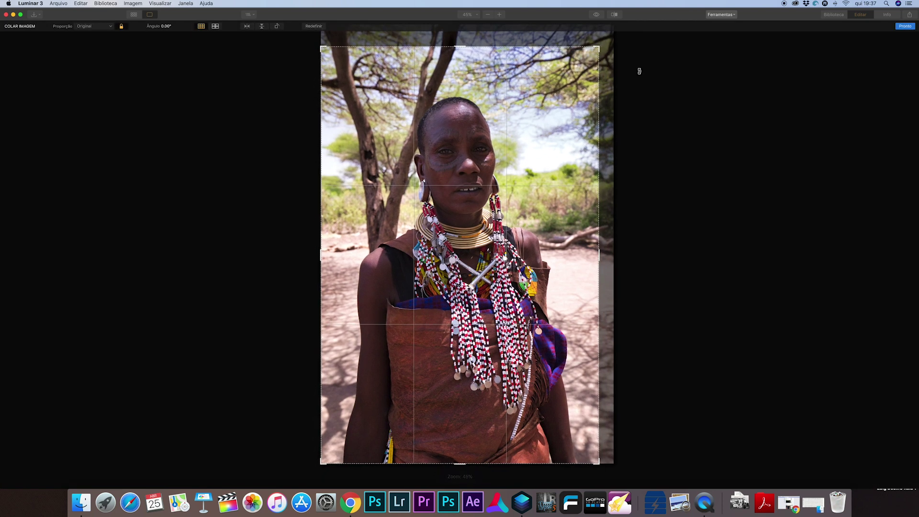
{"action": "key", "text": "Return"}
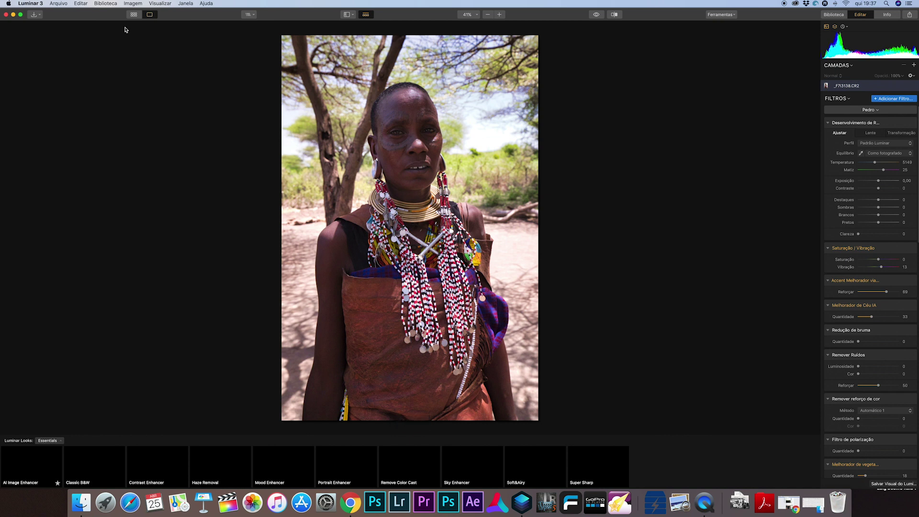
Open the photo of four women before a hut and set Accent AI to about 56.
{"action": "left_click", "coordinate": [134, 15]}
{"action": "double_click", "coordinate": [779, 89]}
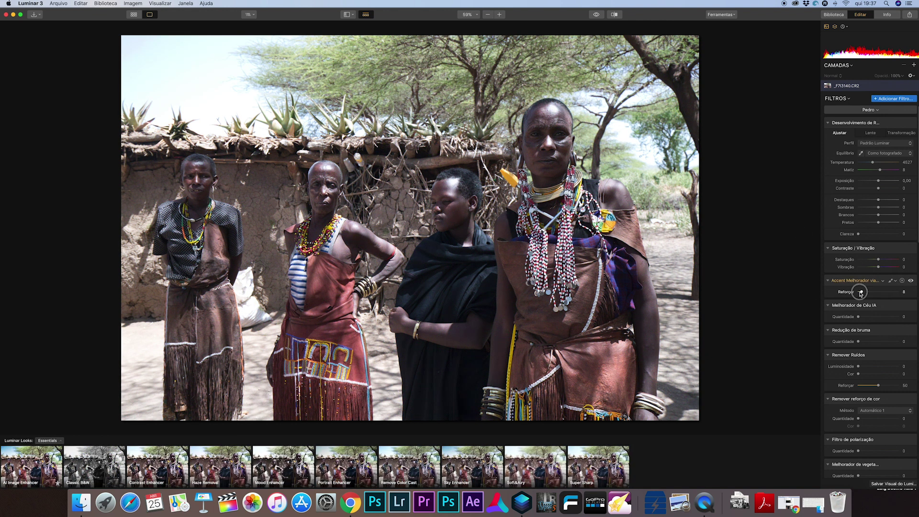
{"action": "left_click_drag", "start_coordinate": [857, 291], "coordinate": [885, 293]}
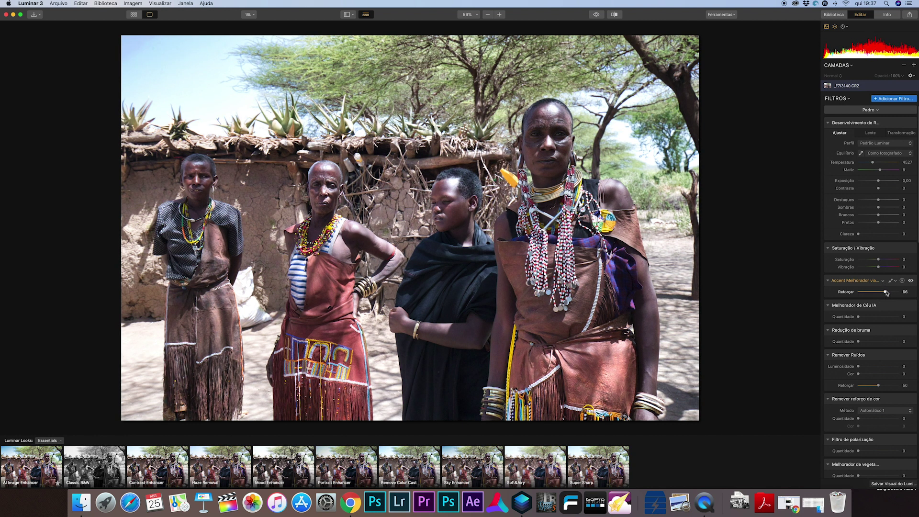
{"action": "mouse_move", "coordinate": [886, 293]}
{"action": "left_mouse_down"}
{"action": "mouse_move", "coordinate": [832, 297]}
{"action": "mouse_move", "coordinate": [898, 293]}
{"action": "mouse_move", "coordinate": [872, 298]}
{"action": "mouse_move", "coordinate": [889, 292]}
{"action": "left_mouse_up"}
{"action": "mouse_move", "coordinate": [888, 293]}
{"action": "left_mouse_down"}
{"action": "mouse_move", "coordinate": [863, 294]}
{"action": "mouse_move", "coordinate": [881, 291]}
{"action": "left_mouse_up"}
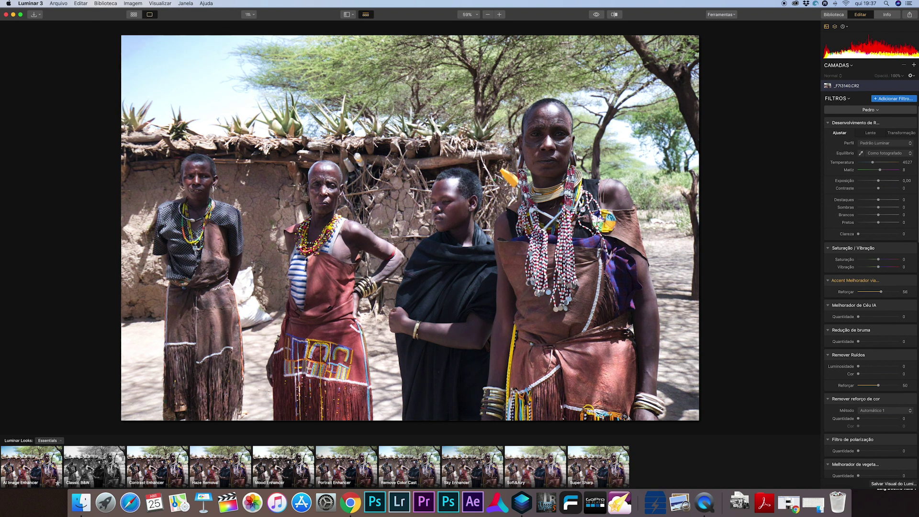
Add Sky Enhancer 33 and Polarizing Filter 46, then set Exposure -0.48 and Blacks -5.
{"action": "left_click", "coordinate": [872, 317]}
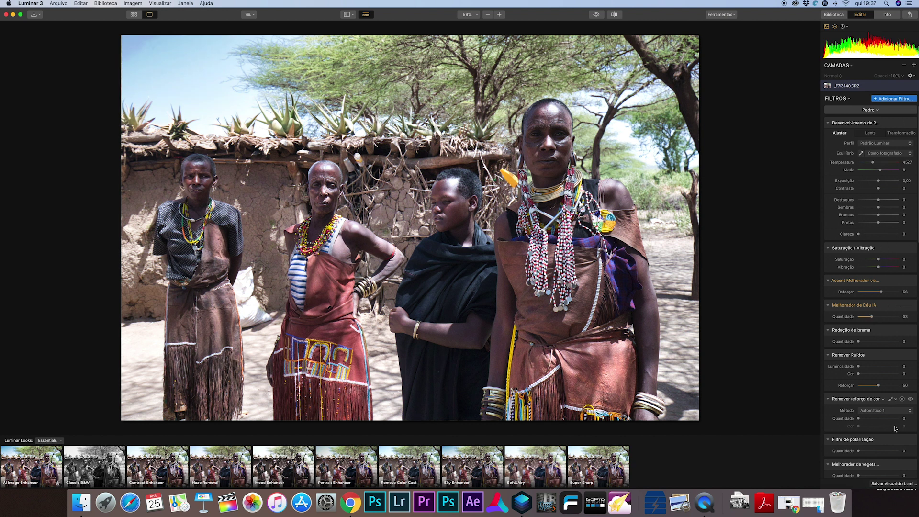
{"action": "scroll", "coordinate": [899, 438], "scroll_direction": "down", "scroll_amount": 1}
{"action": "left_click", "coordinate": [864, 435]}
{"action": "left_click_drag", "start_coordinate": [864, 435], "coordinate": [876, 435]}
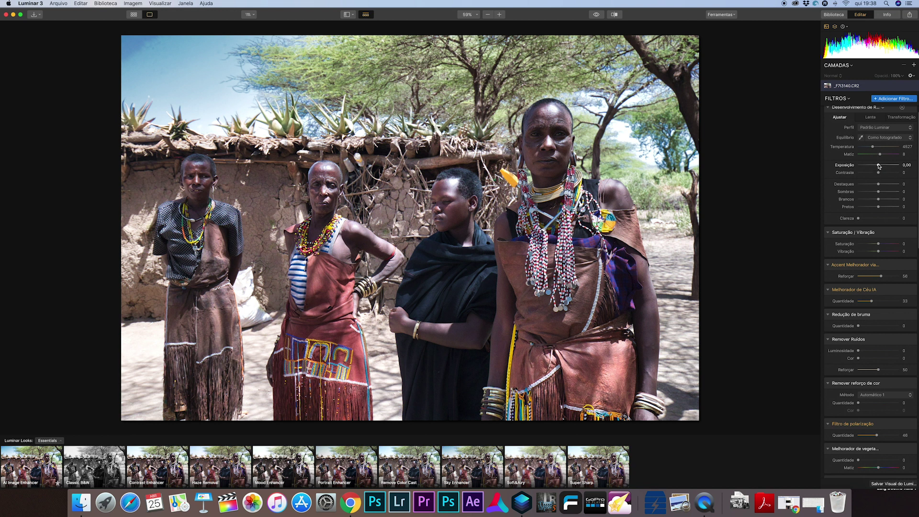
{"action": "left_click_drag", "start_coordinate": [878, 165], "coordinate": [877, 166]}
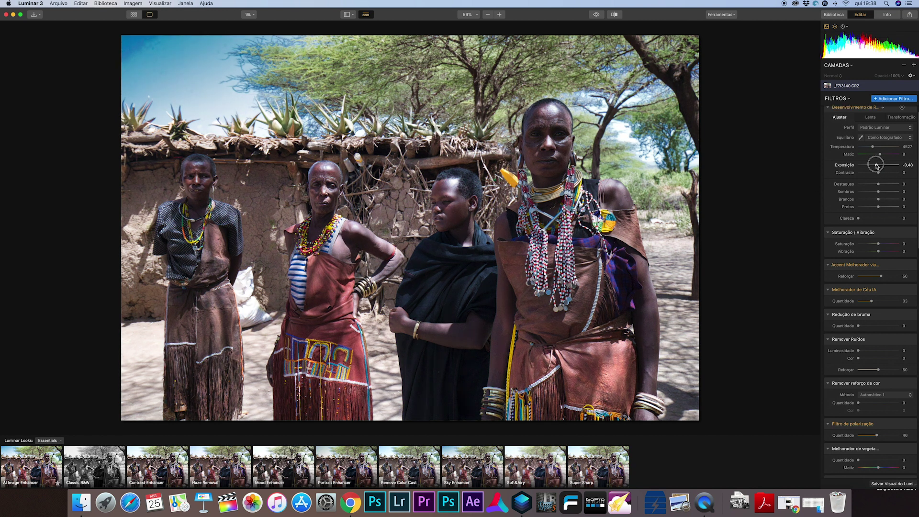
{"action": "left_click_drag", "start_coordinate": [878, 207], "coordinate": [880, 198]}
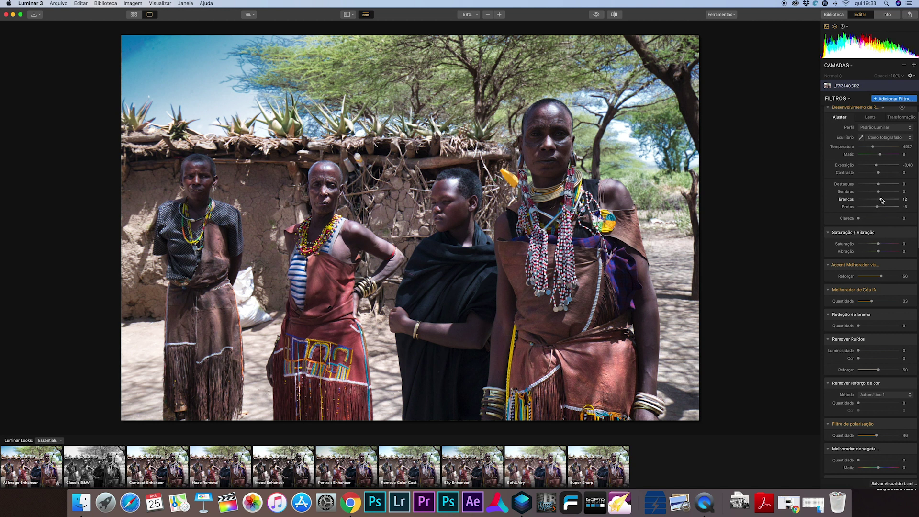